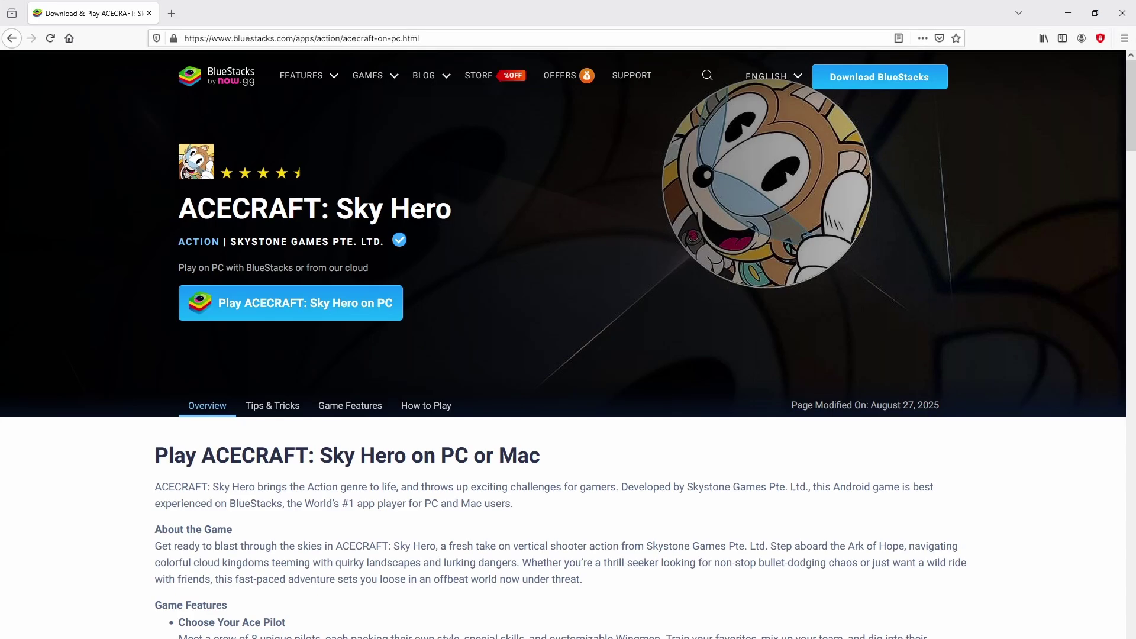
Scroll down the ACECRAFT page to the Game Features section and back up
{"action": "scroll", "coordinate": [563, 366], "scroll_direction": "down", "scroll_amount": 20}
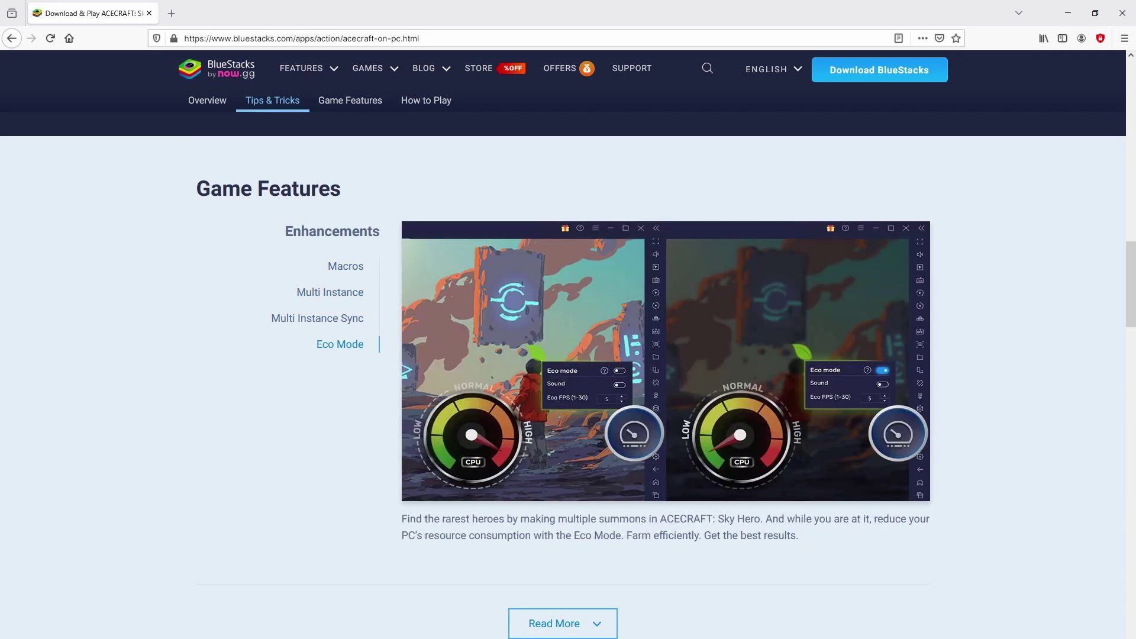
{"action": "scroll", "coordinate": [568, 355], "scroll_direction": "up", "scroll_amount": 20}
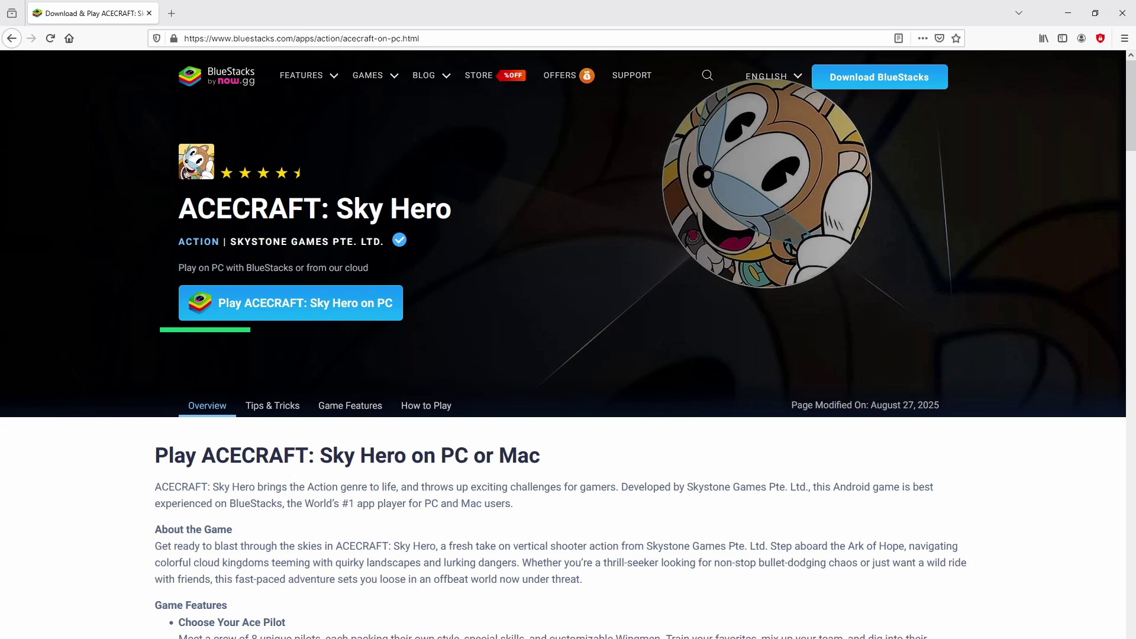
Download the BlueStacks installer for ACECRAFT and launch the BlueStacksInstaller .exe from the download bar
{"action": "left_click", "coordinate": [285, 278]}
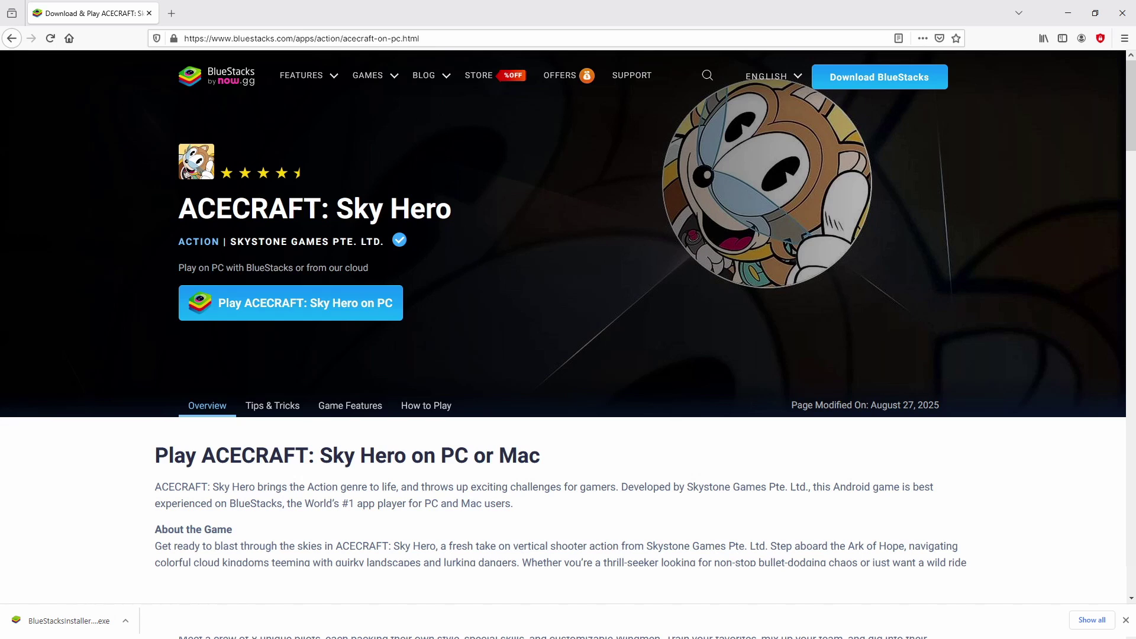
{"action": "left_click", "coordinate": [68, 620]}
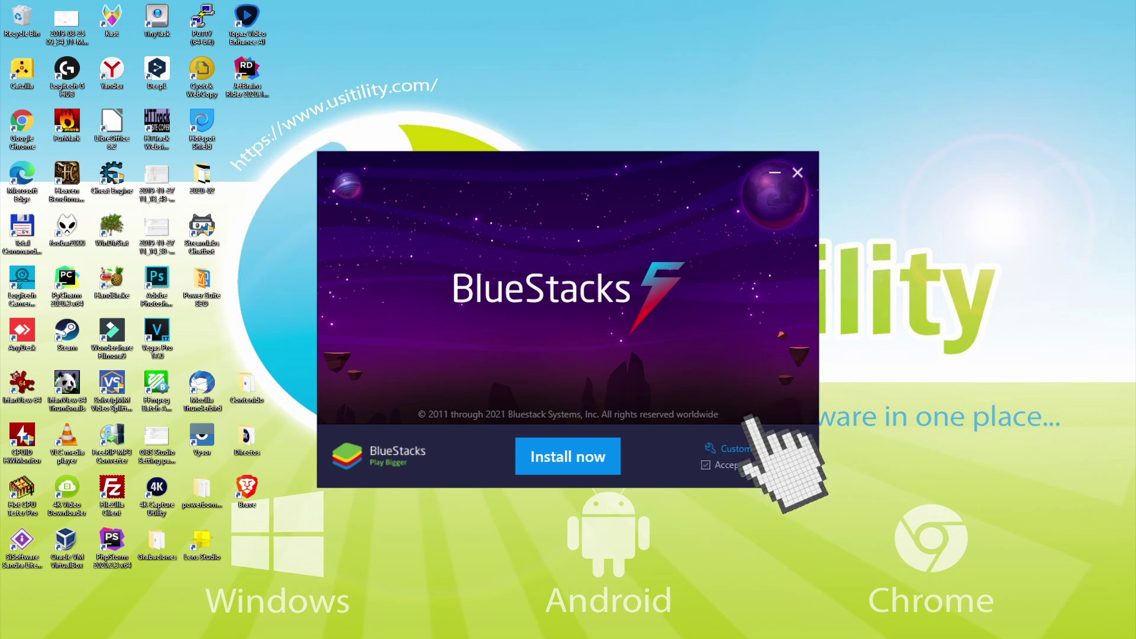
Review the custom installation path, then start the BlueStacks 5 installation with Install now
{"action": "left_click", "coordinate": [734, 448]}
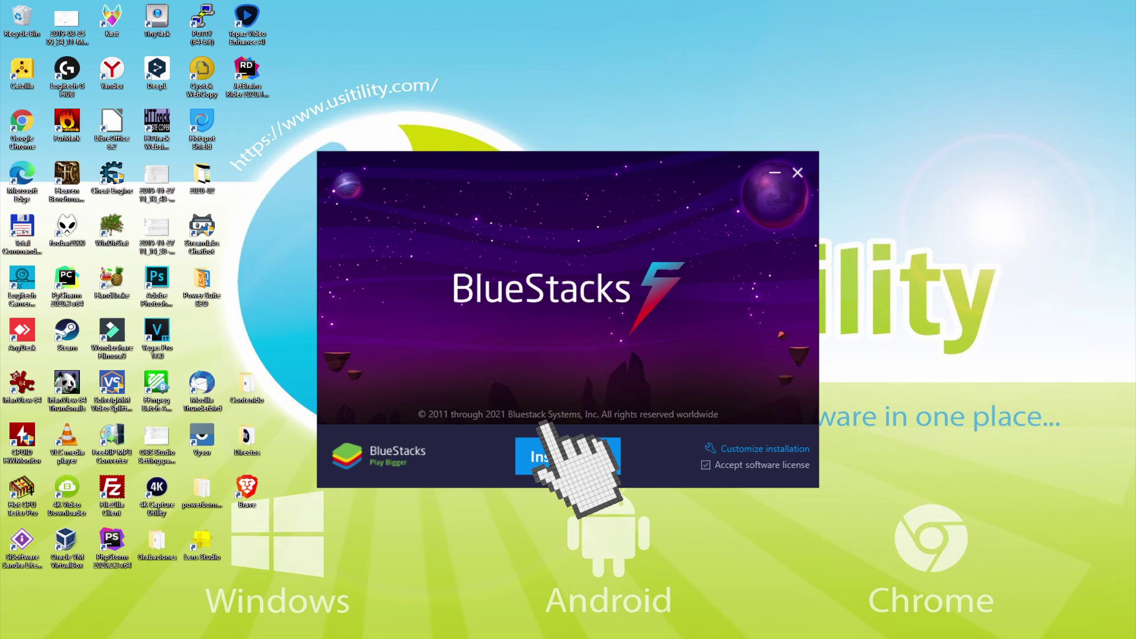
{"action": "left_click", "coordinate": [567, 457]}
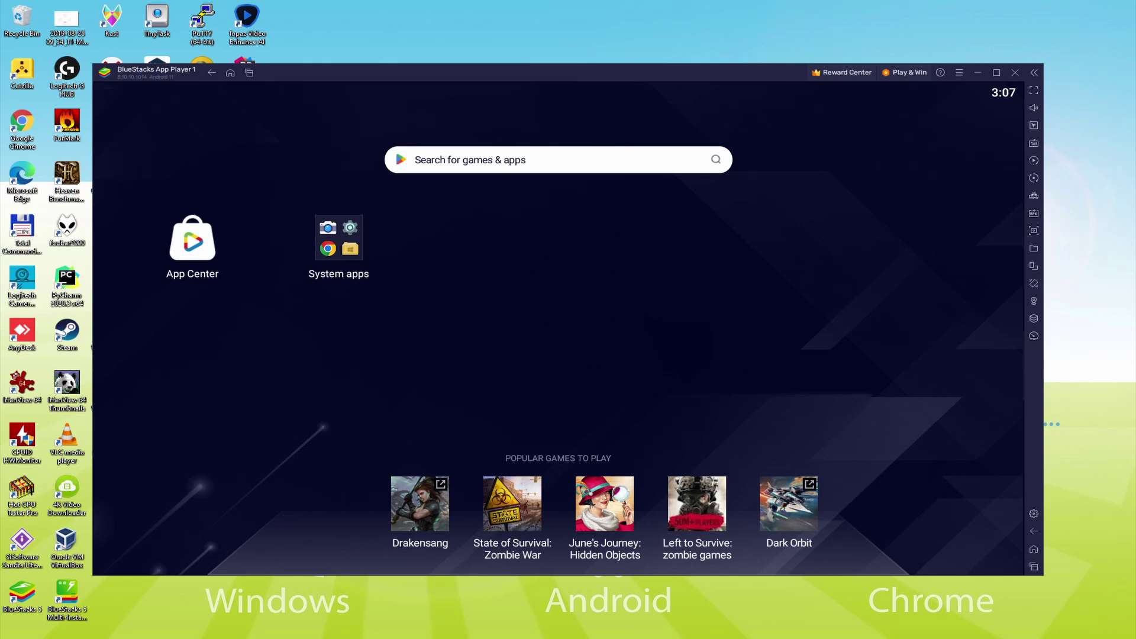
Launch the Play Store from the System apps folder on the BlueStacks home screen
{"action": "left_click", "coordinate": [339, 240]}
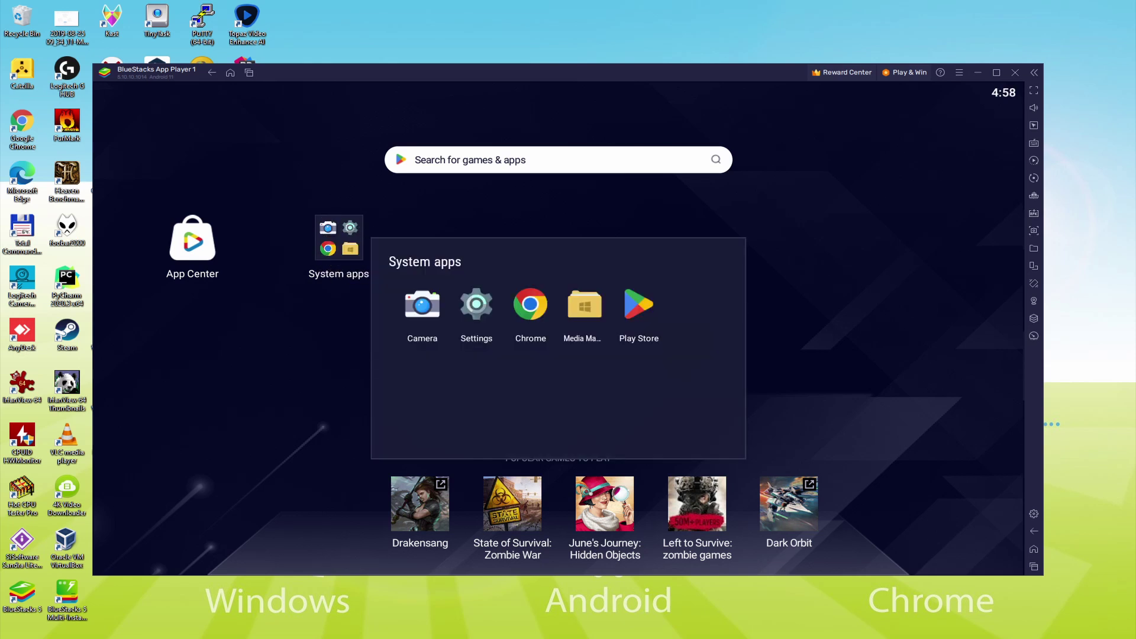
{"action": "left_click", "coordinate": [632, 305]}
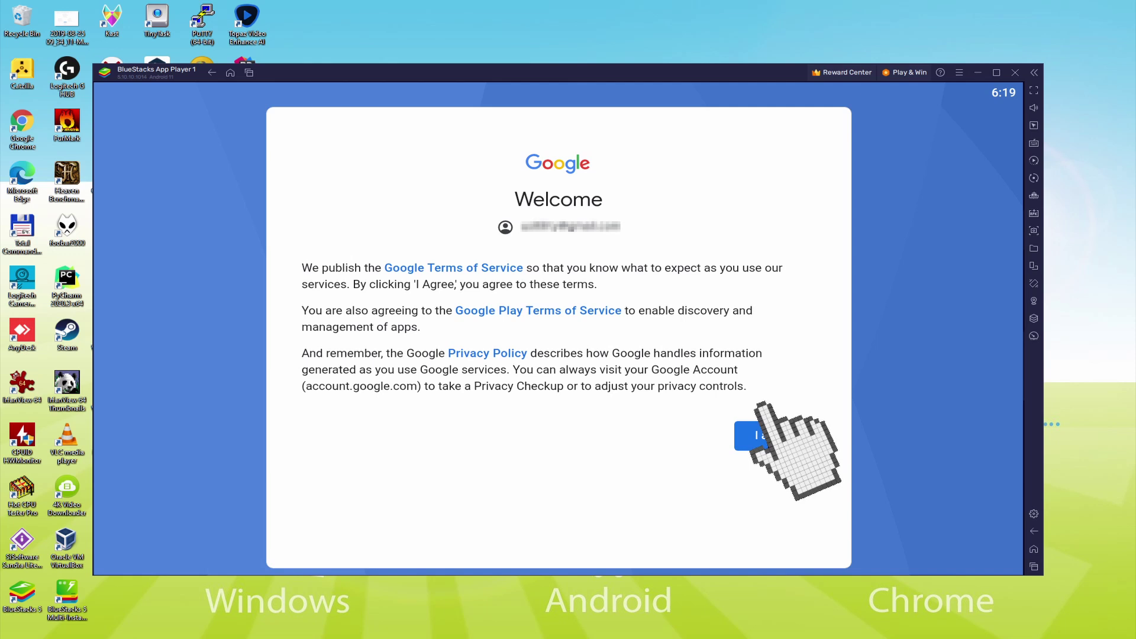
Accept Google's terms of service with Back up to Google Drive switched off
{"action": "left_click", "coordinate": [754, 435]}
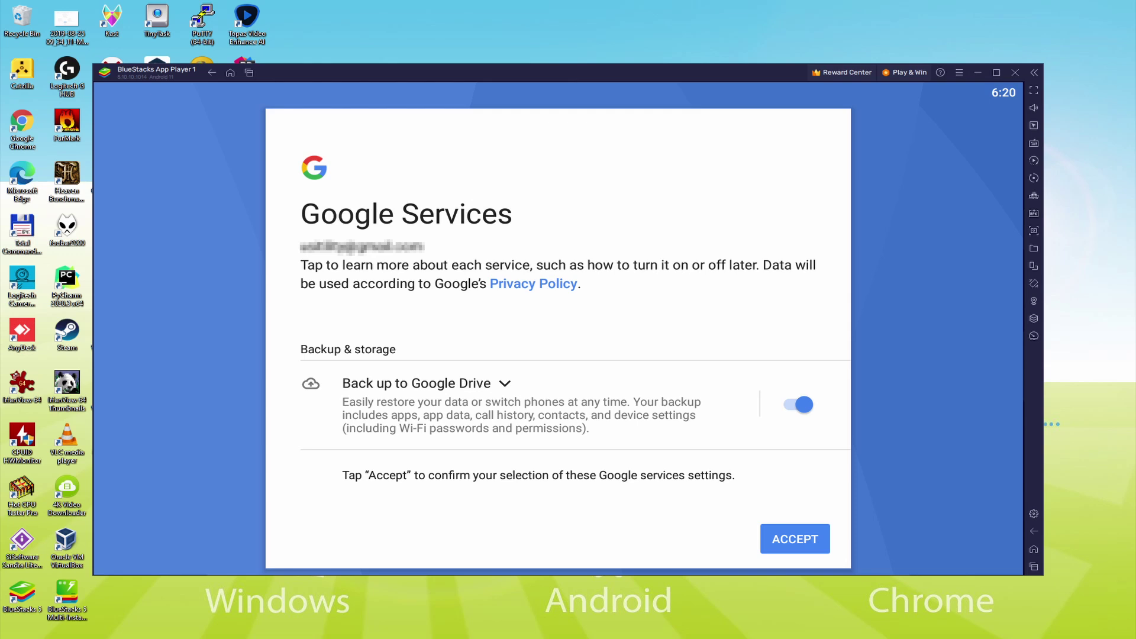
{"action": "left_click", "coordinate": [798, 405]}
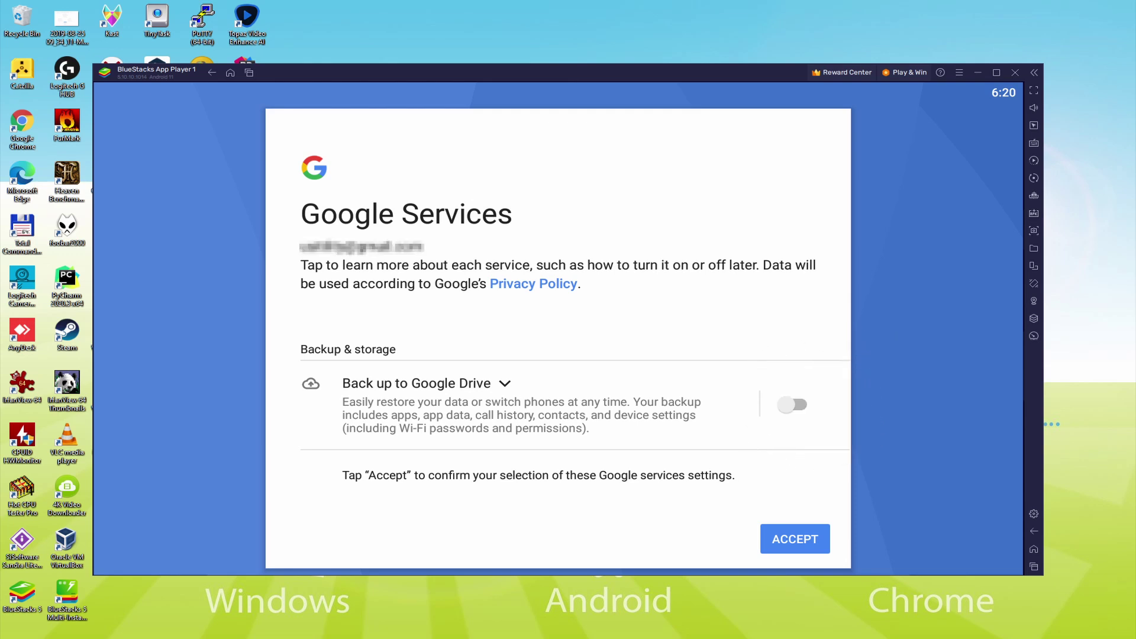
{"action": "left_click", "coordinate": [780, 539]}
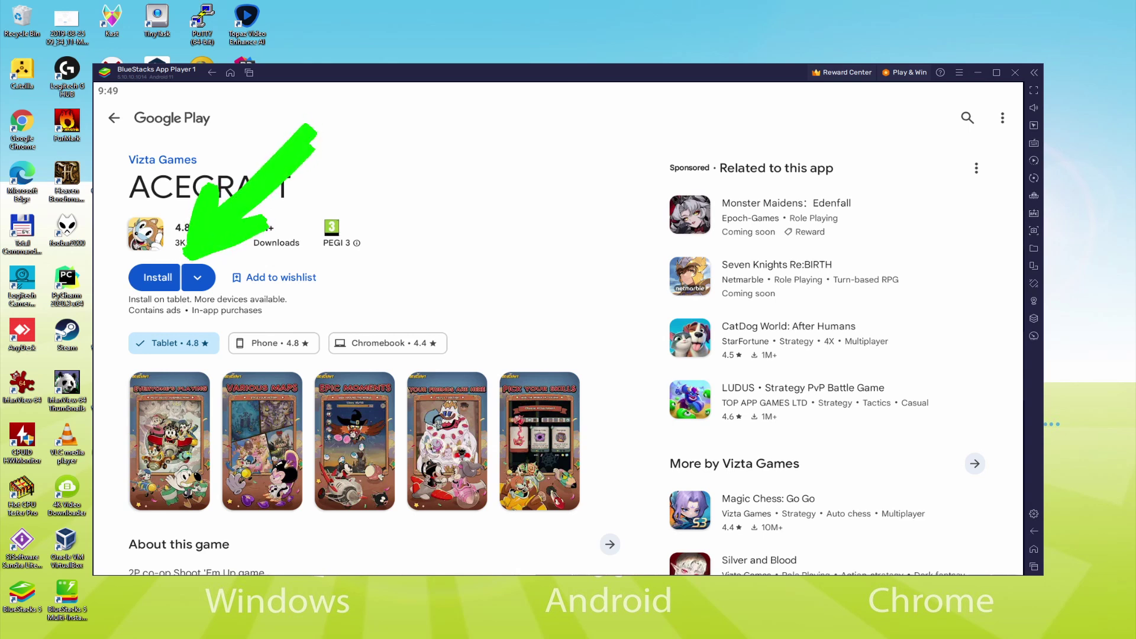
Install ACECRAFT from its Google Play page and return to the home screen
{"action": "left_click", "coordinate": [149, 277]}
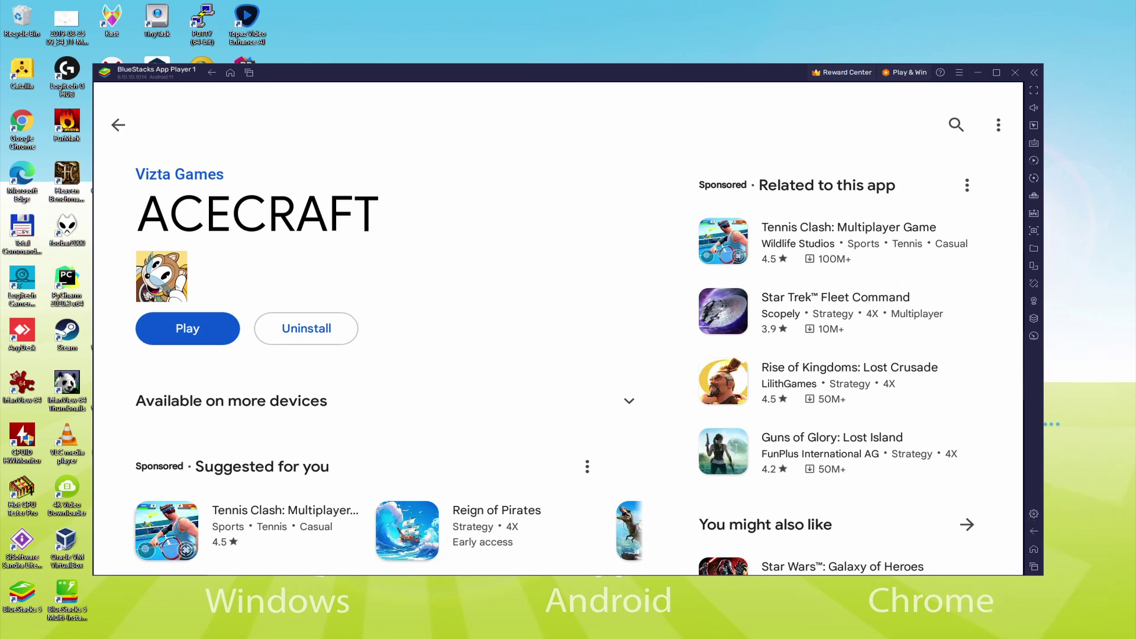
{"action": "key", "text": "Escape"}
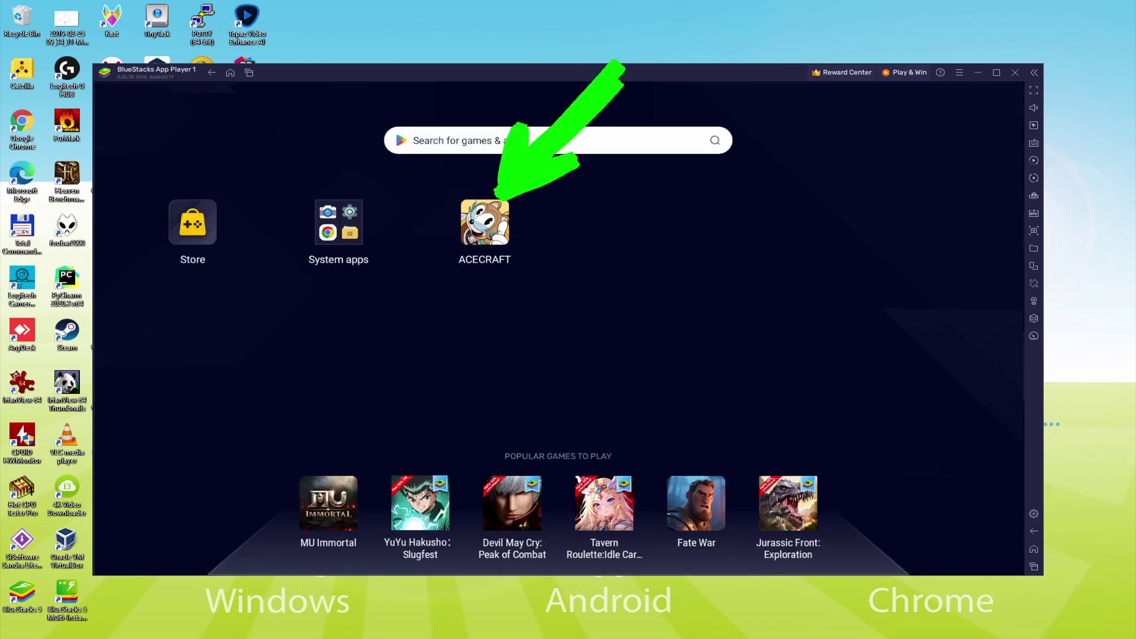
Launch ACECRAFT from its home-screen icon and advance the opening pilot dialogue
{"action": "left_click", "coordinate": [484, 222]}
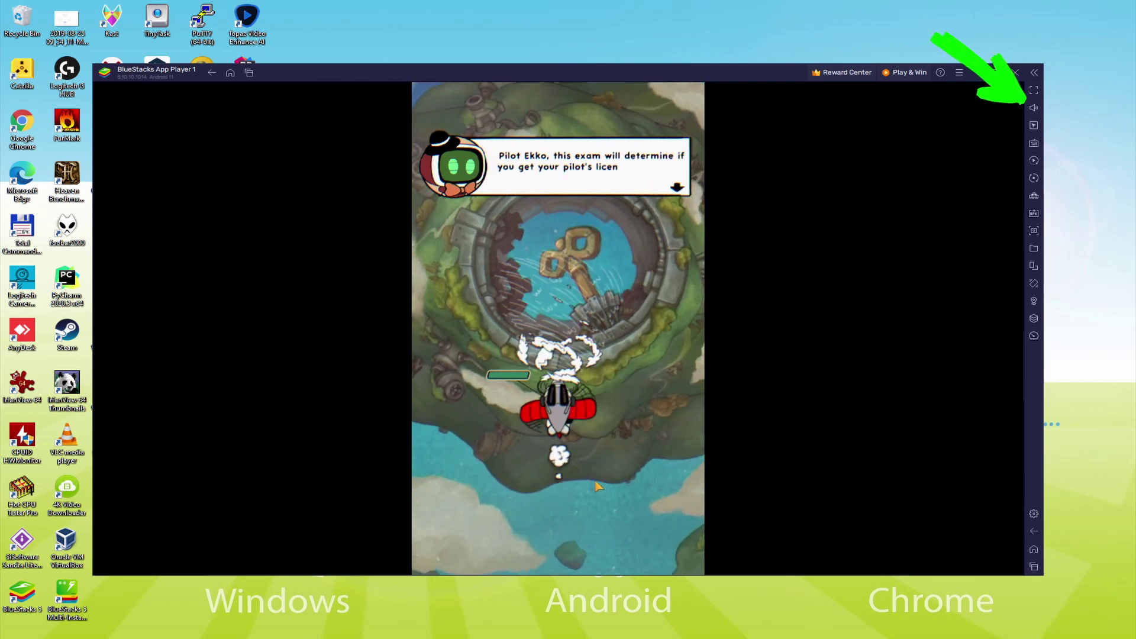
{"action": "left_click", "coordinate": [562, 453]}
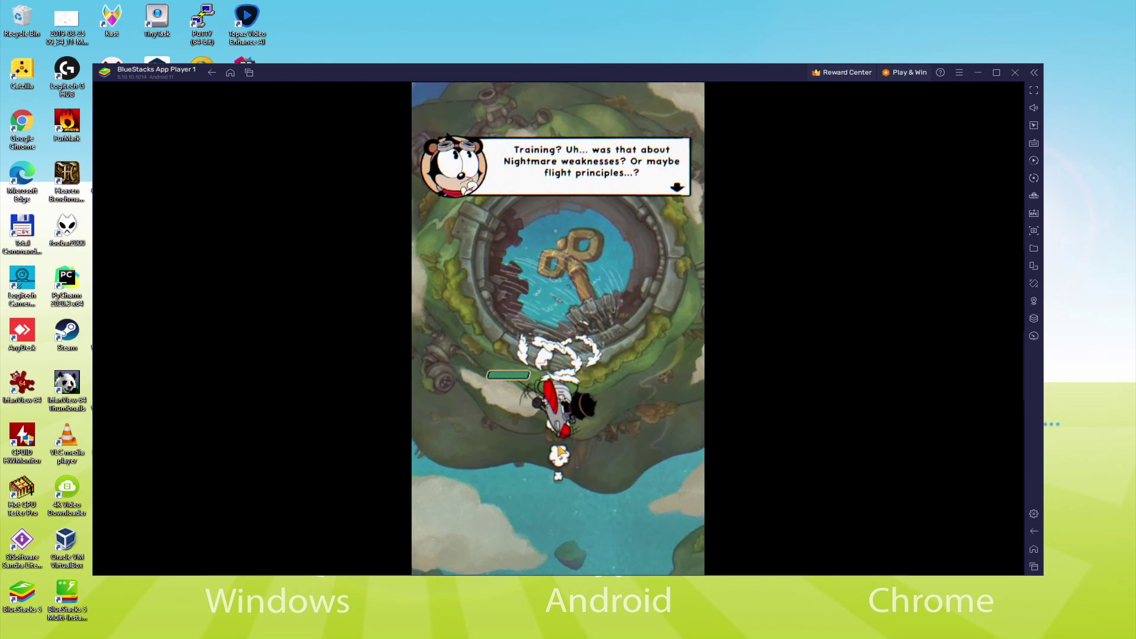
Get through the practice instructions and fly the plane to shoot down every training bird
{"action": "left_click", "coordinate": [561, 451]}
{"action": "left_click", "coordinate": [560, 451]}
{"action": "left_click", "coordinate": [561, 452]}
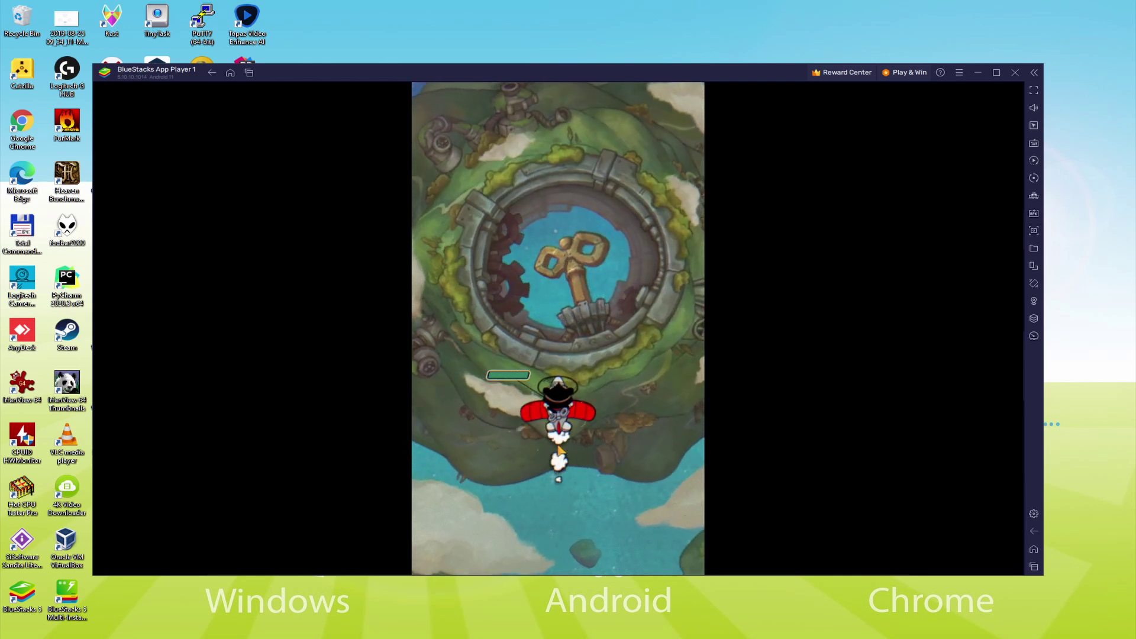
{"action": "mouse_move", "coordinate": [559, 450]}
{"action": "left_mouse_down"}
{"action": "mouse_move", "coordinate": [601, 438]}
{"action": "mouse_move", "coordinate": [497, 473]}
{"action": "mouse_move", "coordinate": [518, 461]}
{"action": "mouse_move", "coordinate": [497, 464]}
{"action": "mouse_move", "coordinate": [598, 464]}
{"action": "mouse_move", "coordinate": [505, 468]}
{"action": "mouse_move", "coordinate": [574, 465]}
{"action": "mouse_move", "coordinate": [516, 466]}
{"action": "mouse_move", "coordinate": [621, 435]}
{"action": "mouse_move", "coordinate": [547, 445]}
{"action": "mouse_move", "coordinate": [574, 437]}
{"action": "left_mouse_up"}
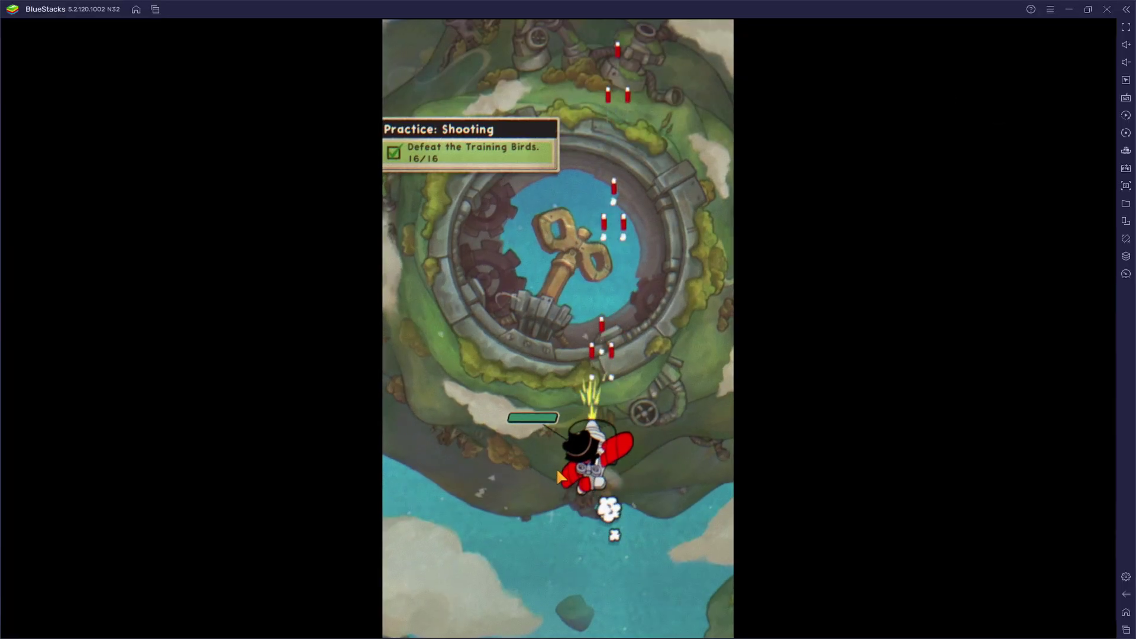
{"action": "left_click_drag", "start_coordinate": [556, 467], "coordinate": [580, 544]}
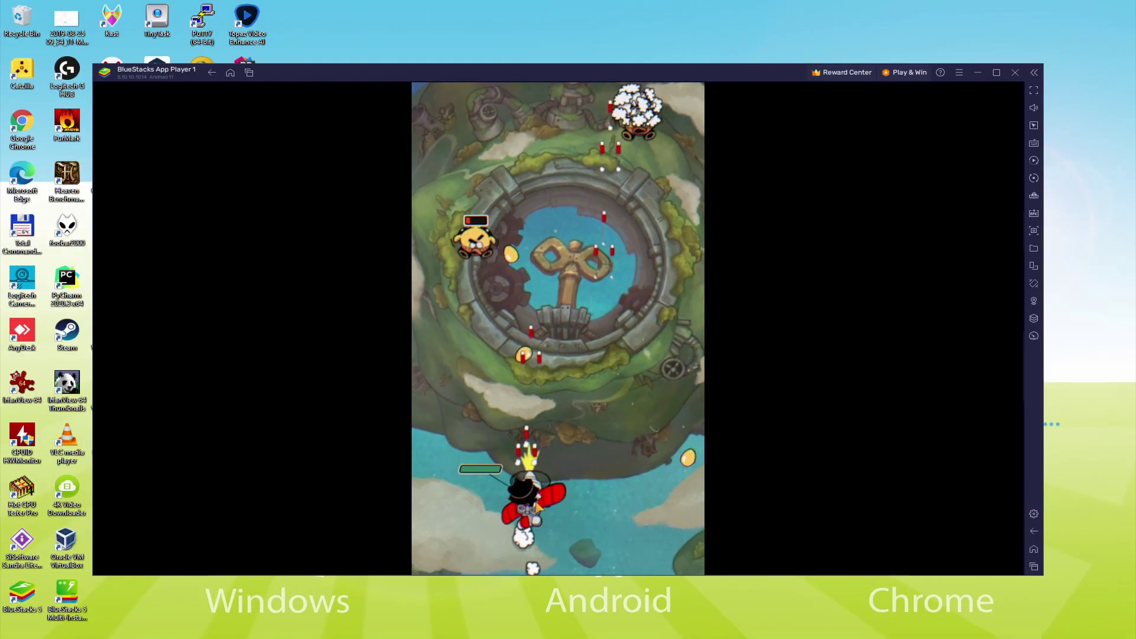
{"action": "left_click_drag", "start_coordinate": [544, 506], "coordinate": [580, 518]}
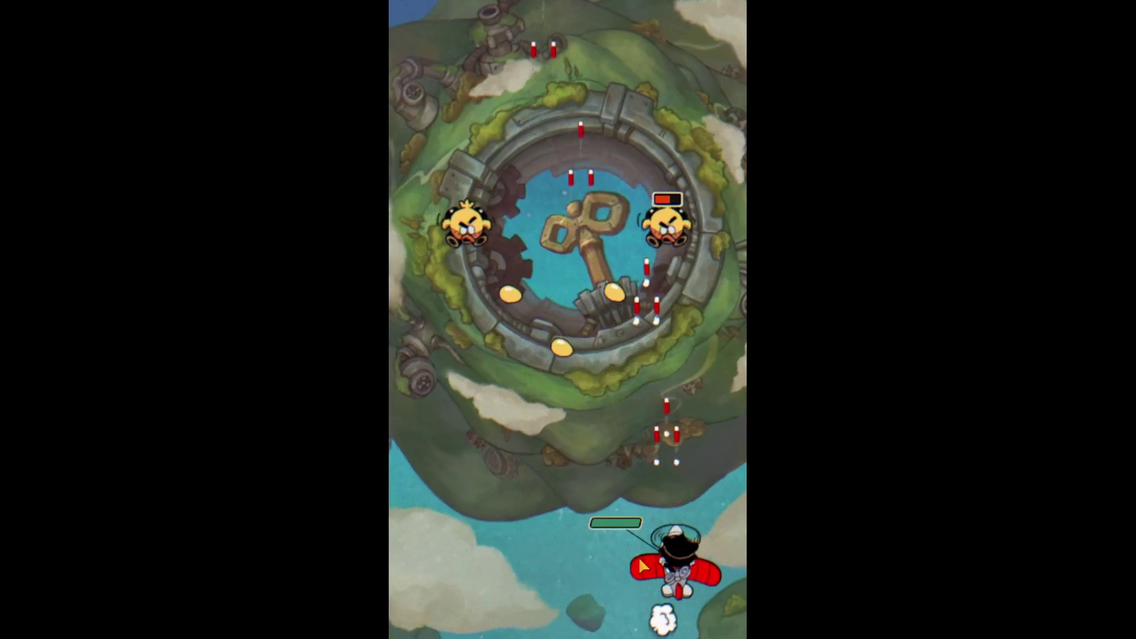
{"action": "left_click_drag", "start_coordinate": [675, 562], "coordinate": [524, 531]}
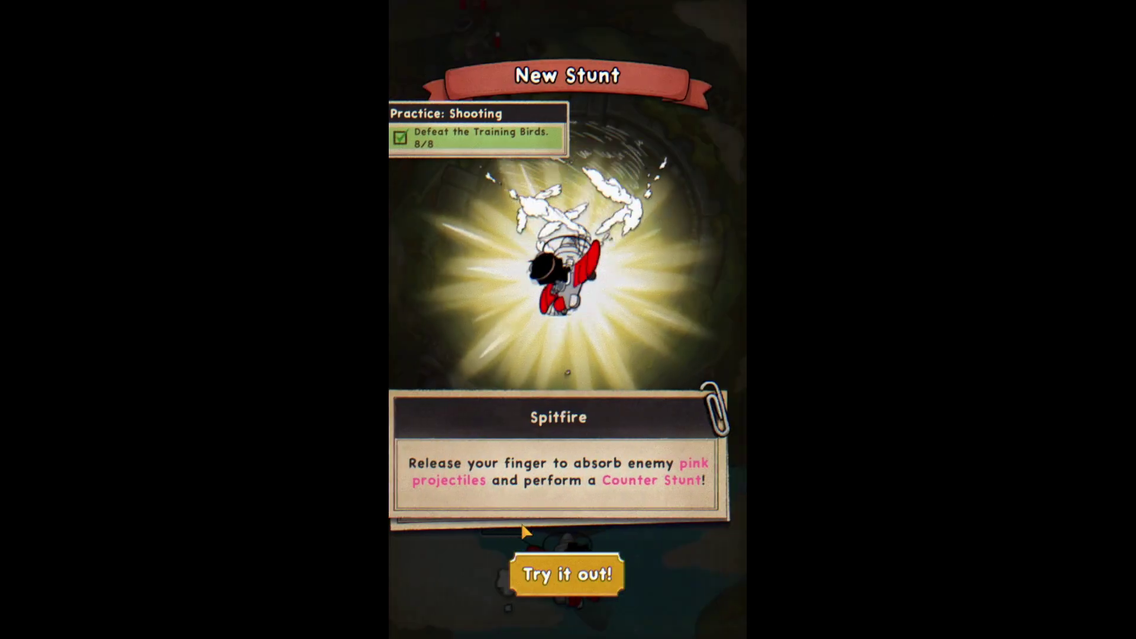
Dismiss the Spitfire introduction and go through the speech to begin pink-object practice
{"action": "left_click", "coordinate": [589, 587]}
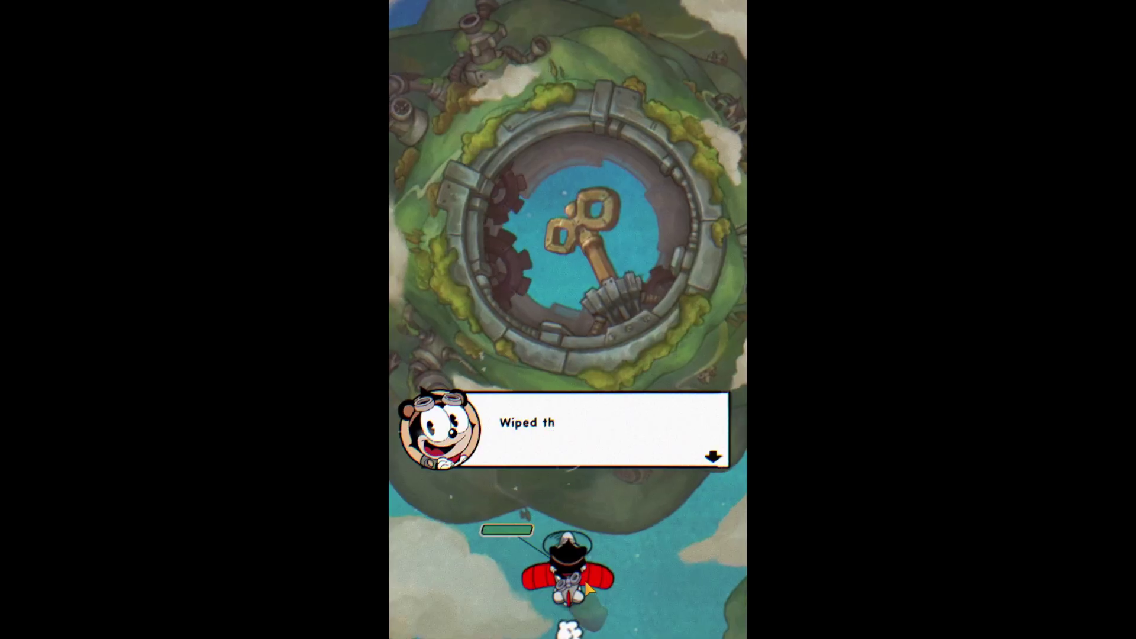
{"action": "left_click", "coordinate": [591, 492]}
{"action": "left_click", "coordinate": [590, 529]}
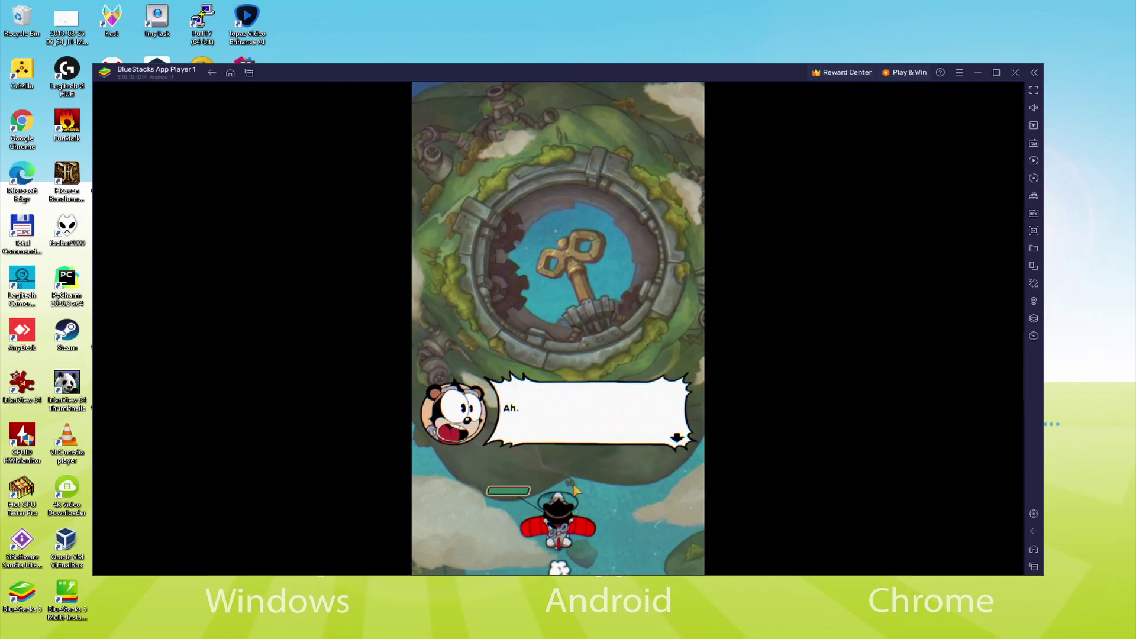
{"action": "left_click", "coordinate": [575, 489]}
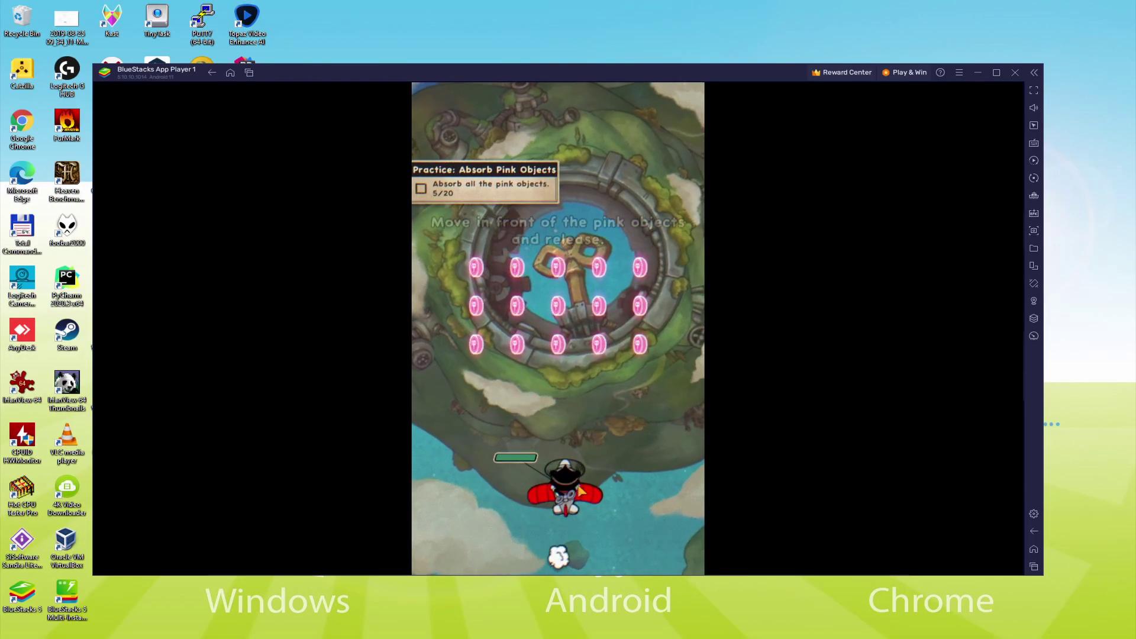
Absorb all 20 pink objects, then fly toward the birds and defeat 3 of 6
{"action": "left_click_drag", "start_coordinate": [582, 491], "coordinate": [562, 426]}
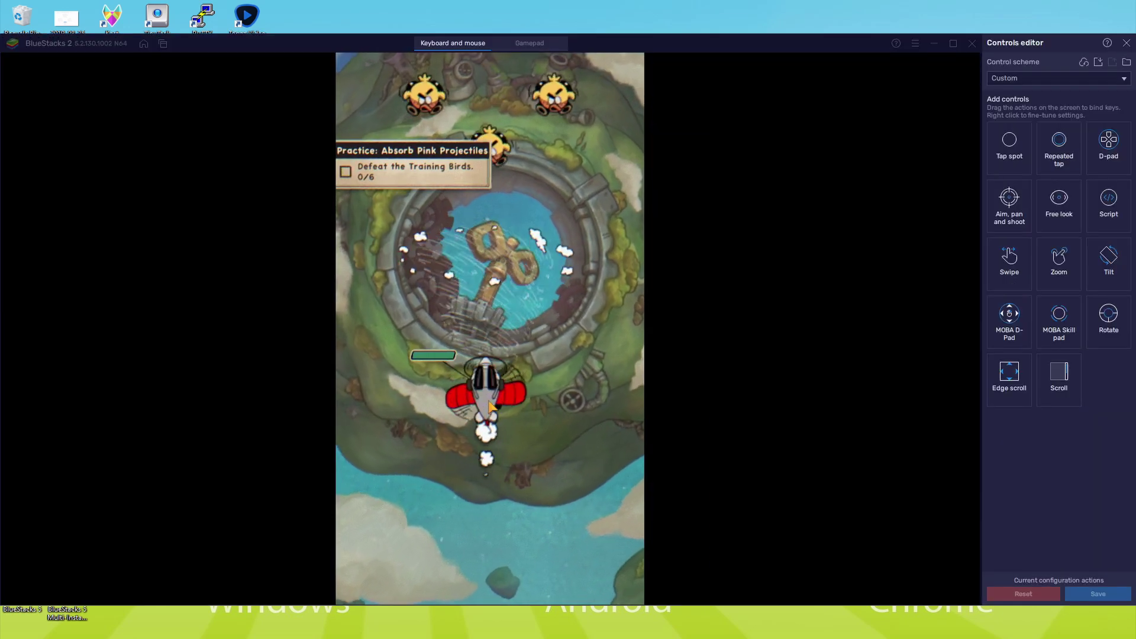
{"action": "left_click_drag", "start_coordinate": [490, 407], "coordinate": [476, 499]}
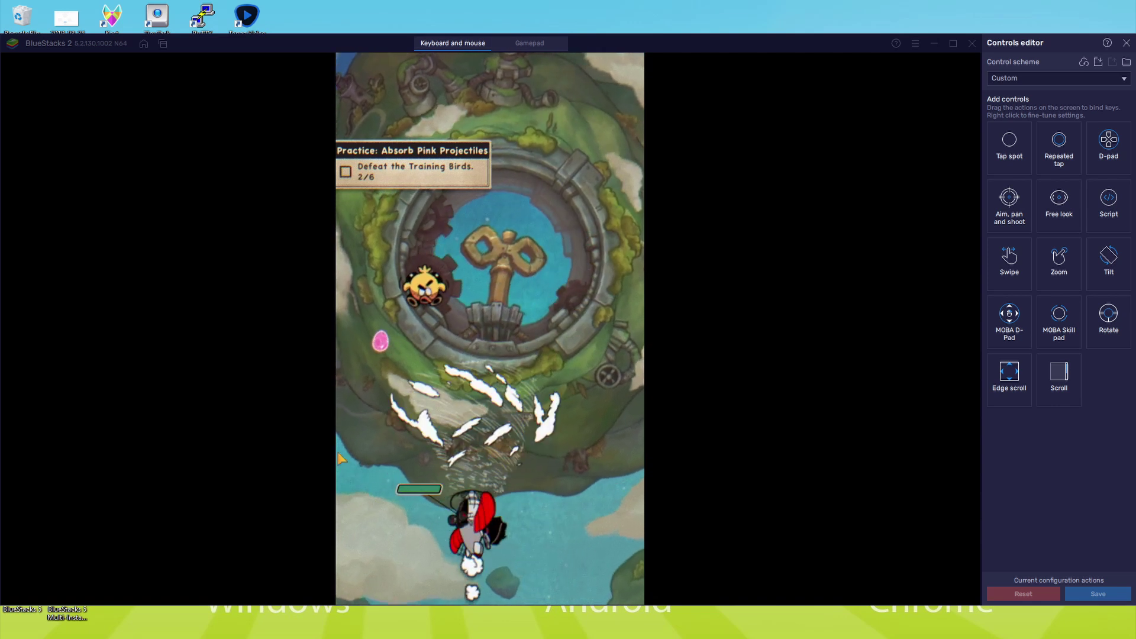
{"action": "left_click_drag", "start_coordinate": [340, 456], "coordinate": [431, 506]}
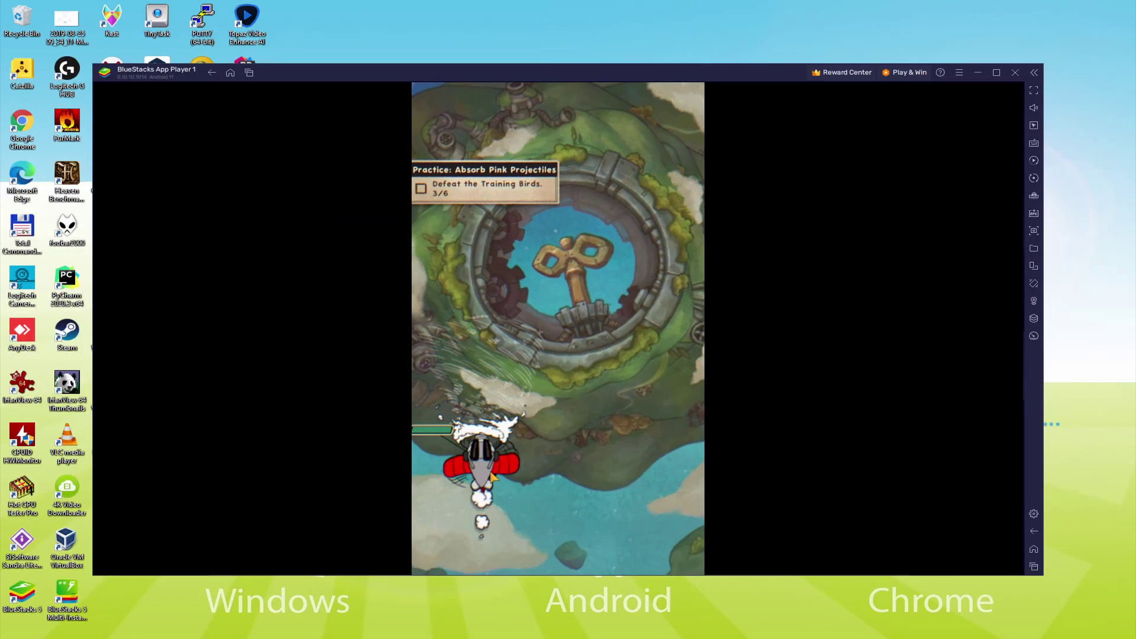
Dodge around the arena while shooting the clock boss, cutting its health from x20 to x8
{"action": "left_click_drag", "start_coordinate": [494, 477], "coordinate": [549, 523]}
{"action": "left_click_drag", "start_coordinate": [551, 523], "coordinate": [484, 500]}
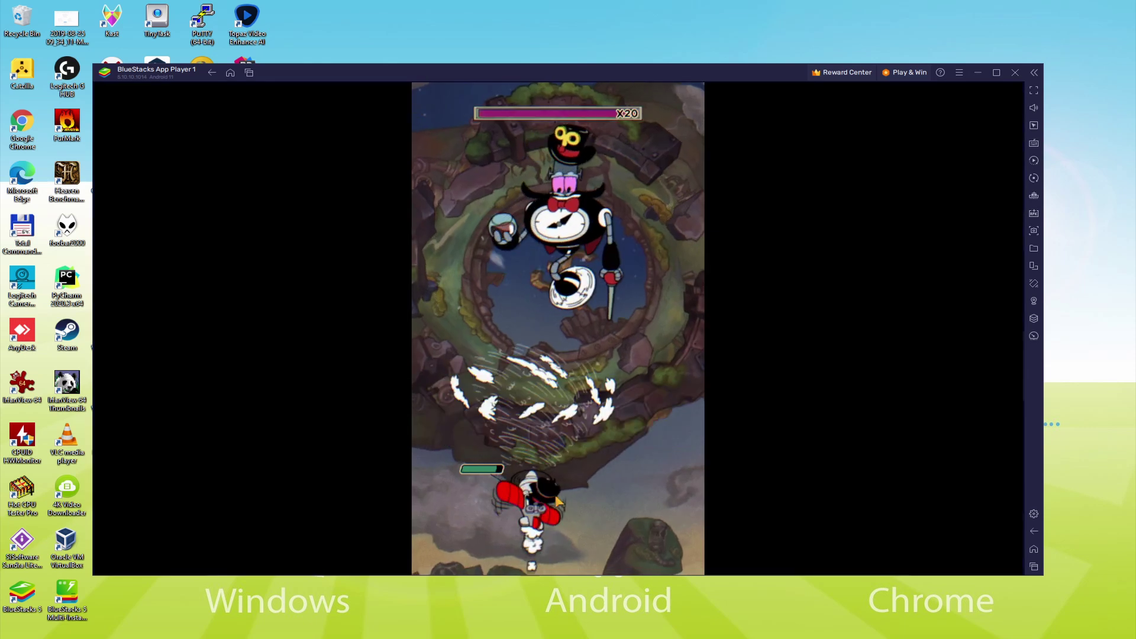
{"action": "mouse_move", "coordinate": [528, 502]}
{"action": "left_mouse_down"}
{"action": "mouse_move", "coordinate": [583, 491]}
{"action": "mouse_move", "coordinate": [583, 523]}
{"action": "mouse_move", "coordinate": [521, 509]}
{"action": "mouse_move", "coordinate": [523, 491]}
{"action": "mouse_move", "coordinate": [545, 517]}
{"action": "mouse_move", "coordinate": [532, 483]}
{"action": "mouse_move", "coordinate": [528, 494]}
{"action": "mouse_move", "coordinate": [552, 512]}
{"action": "mouse_move", "coordinate": [553, 438]}
{"action": "mouse_move", "coordinate": [540, 469]}
{"action": "mouse_move", "coordinate": [551, 471]}
{"action": "mouse_move", "coordinate": [529, 480]}
{"action": "mouse_move", "coordinate": [531, 467]}
{"action": "mouse_move", "coordinate": [534, 482]}
{"action": "left_mouse_up"}
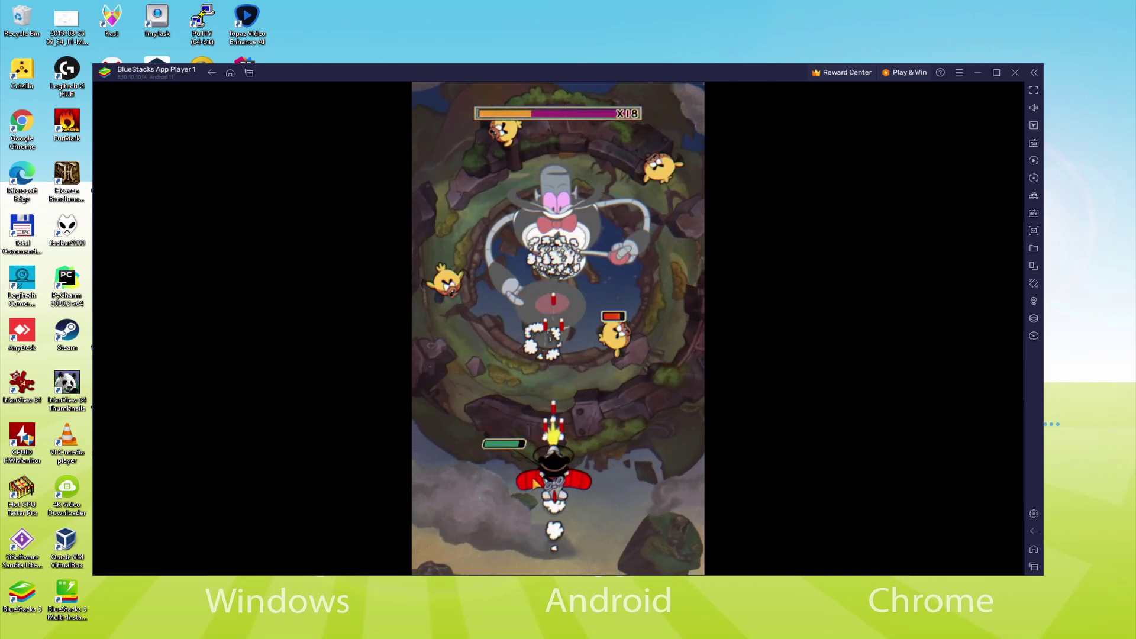
{"action": "mouse_move", "coordinate": [535, 490]}
{"action": "left_mouse_down"}
{"action": "mouse_move", "coordinate": [532, 476]}
{"action": "mouse_move", "coordinate": [555, 496]}
{"action": "mouse_move", "coordinate": [633, 479]}
{"action": "mouse_move", "coordinate": [533, 500]}
{"action": "left_mouse_up"}
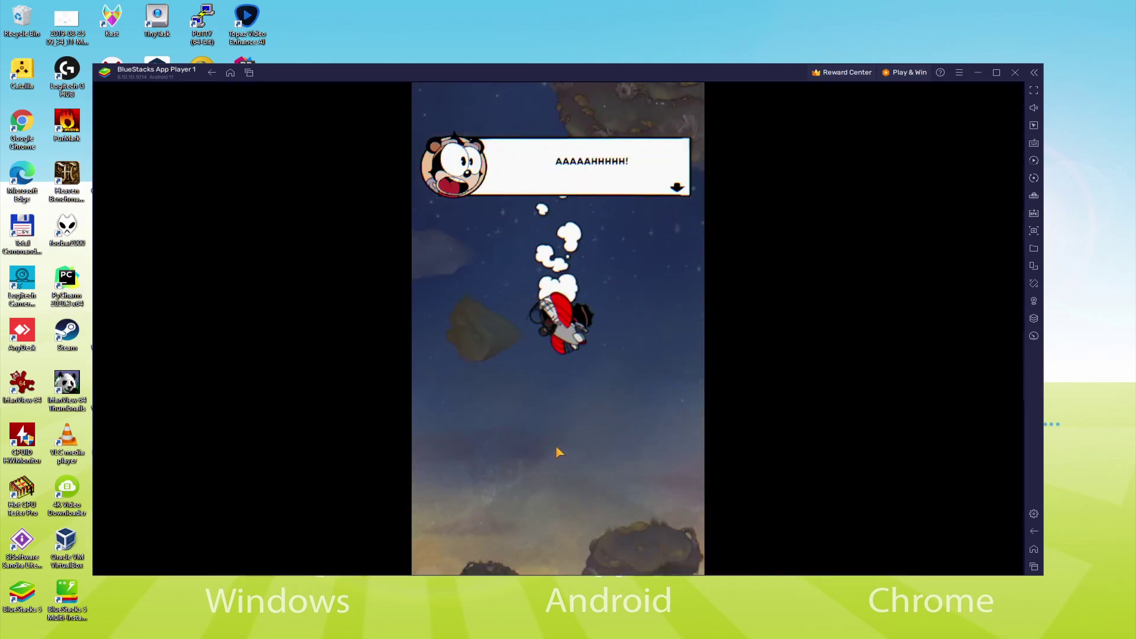
Click through the falling-plane dialogue and resume flying with the two rocket wingmen
{"action": "left_click", "coordinate": [556, 445]}
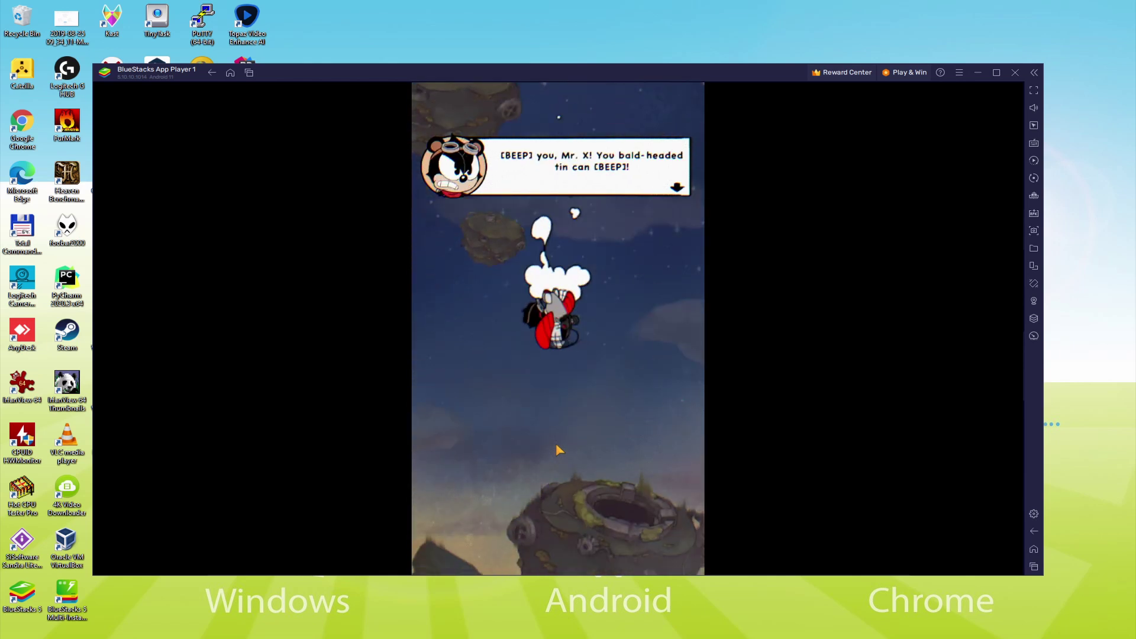
{"action": "left_click", "coordinate": [556, 445]}
{"action": "left_click", "coordinate": [556, 450]}
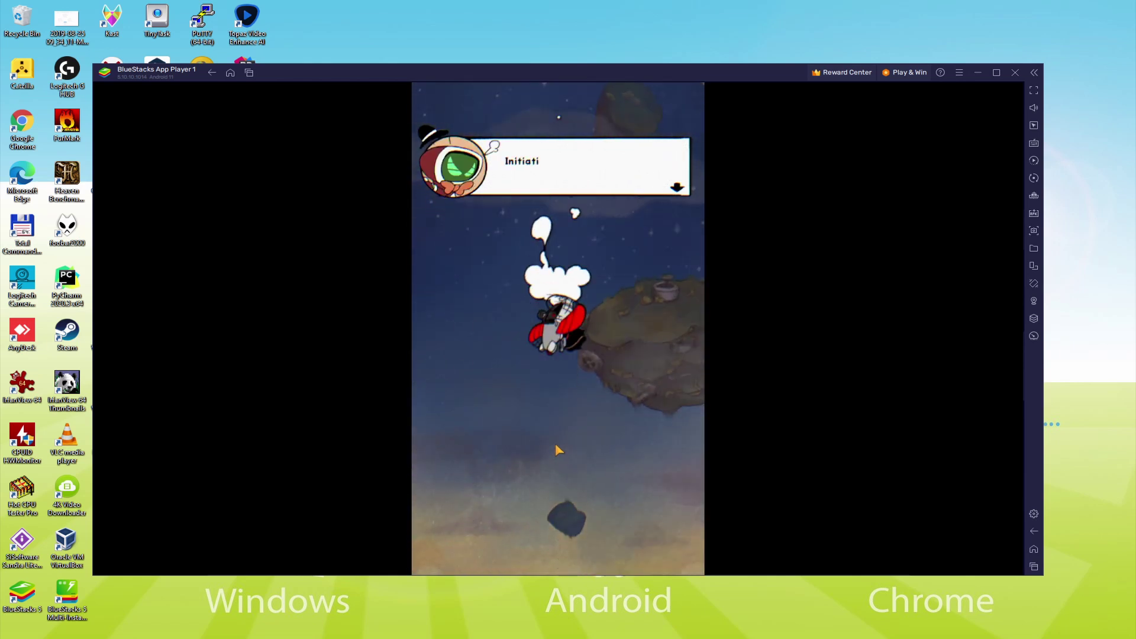
{"action": "left_click", "coordinate": [556, 450]}
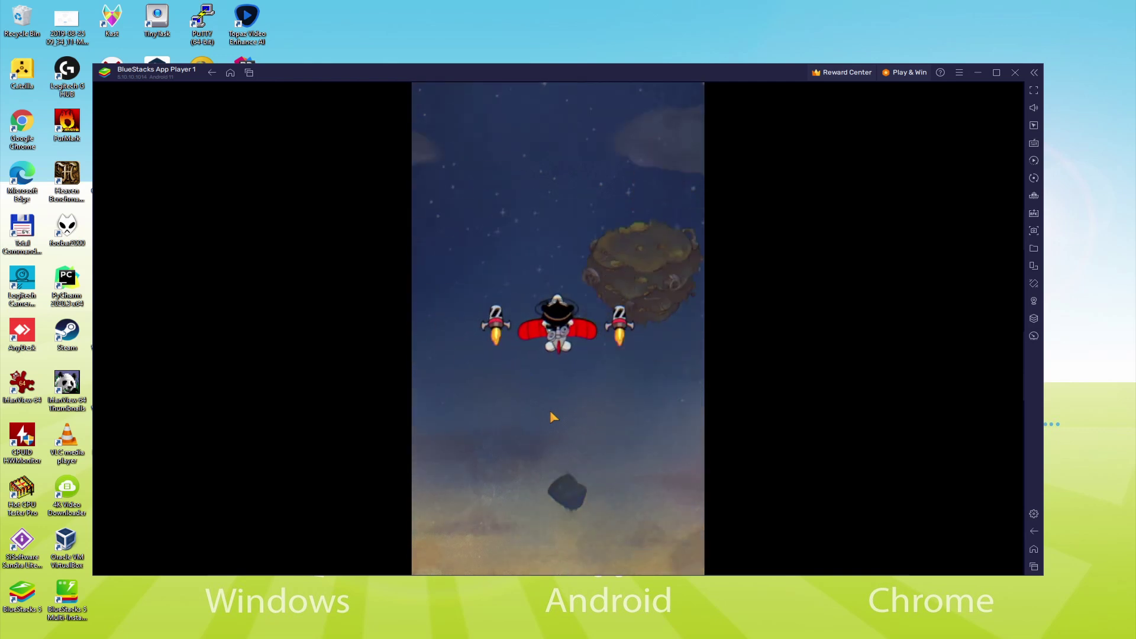
{"action": "left_click", "coordinate": [561, 420]}
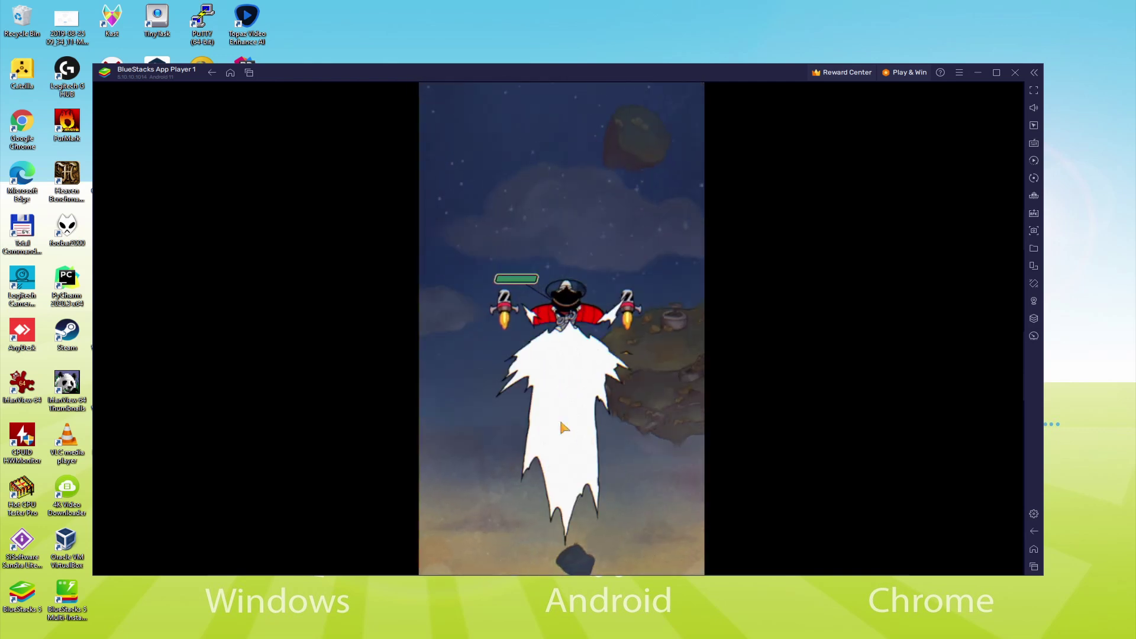